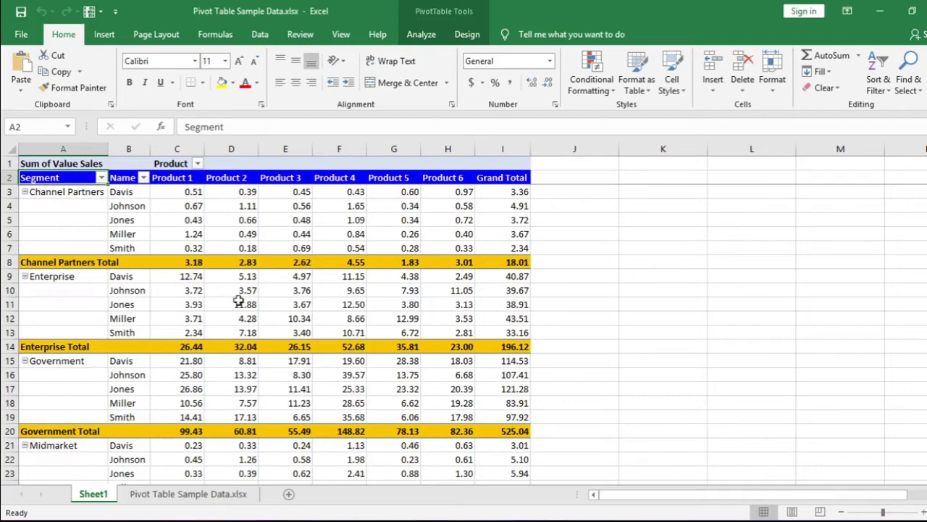
# Try merging the Channel Partners label cells directly; the pivot table refuses the change.
pyautogui.click(169, 178)
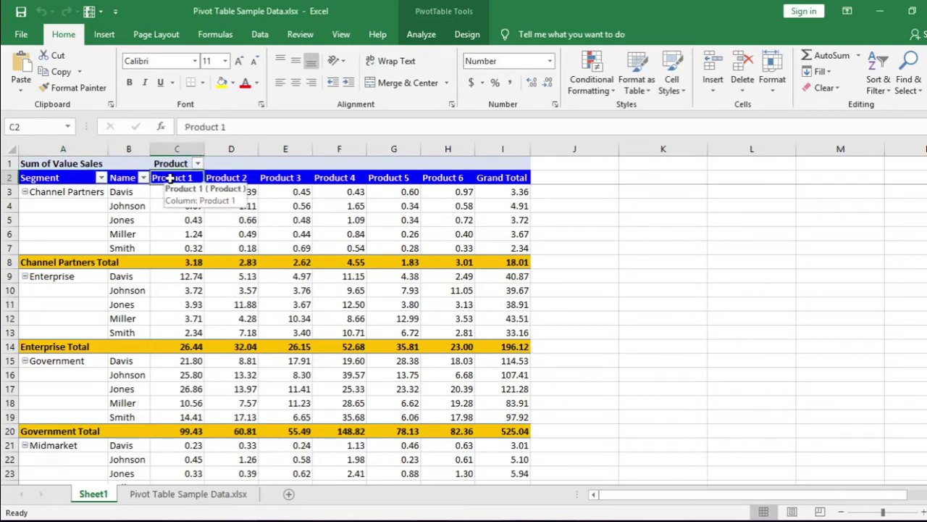
pyautogui.moveTo(87, 192); pyautogui.dragTo(85, 248)
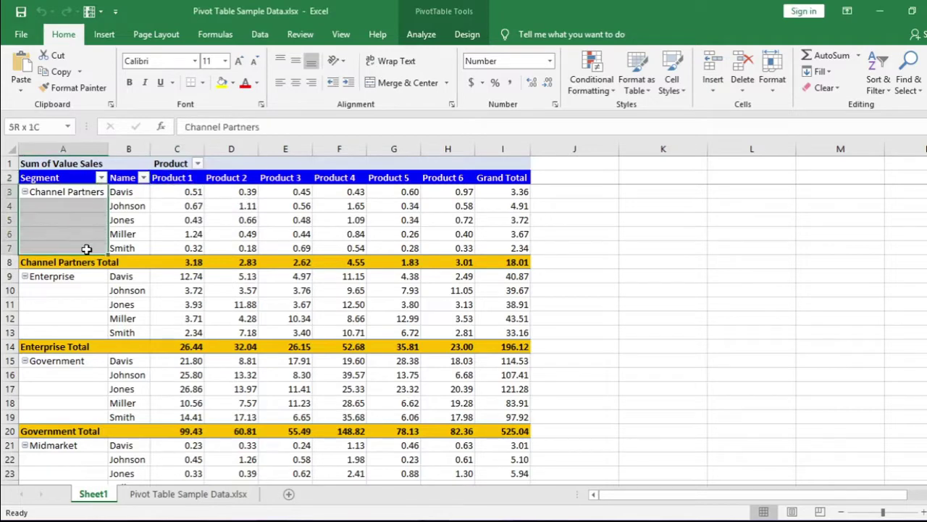
pyautogui.click(403, 85)
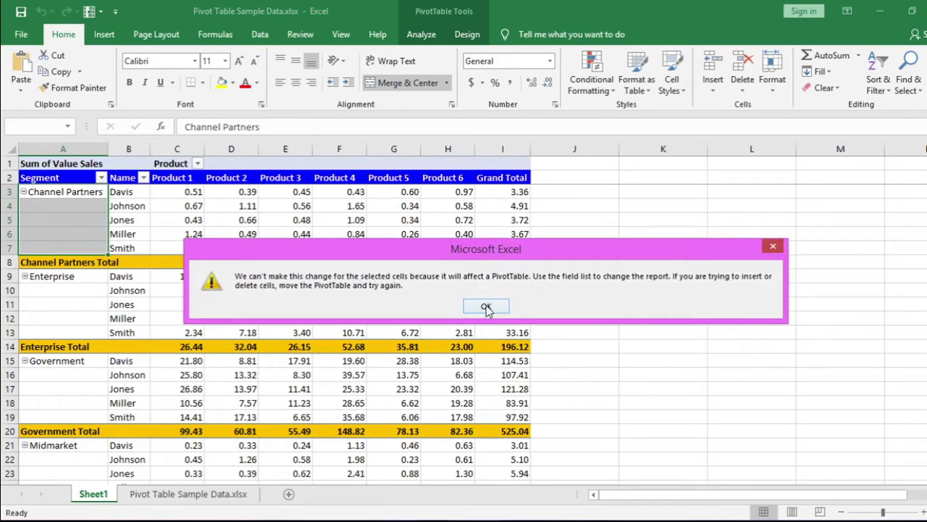
pyautogui.click(487, 308)
pyautogui.click(87, 192)
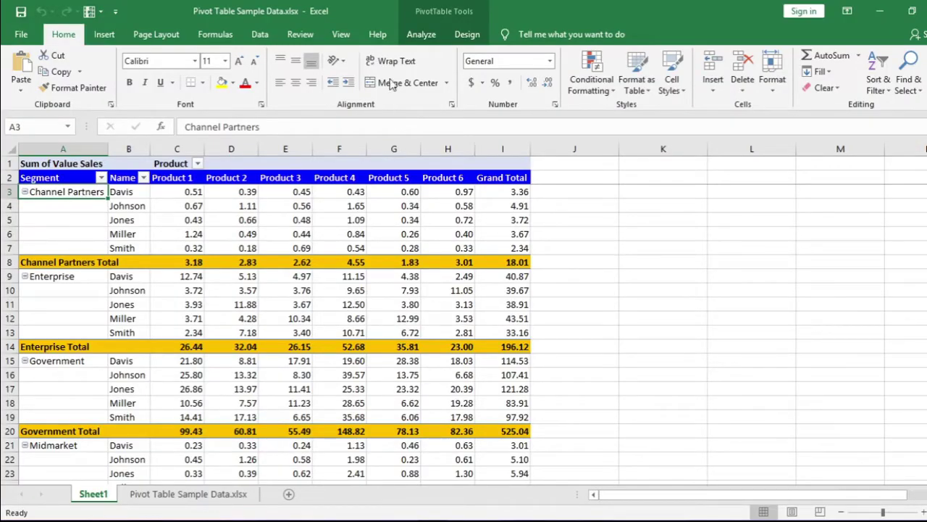
# Turn on 'Merge and center cells with labels' in PivotTable Options, then check the Small Business Total label.
pyautogui.click(418, 36)
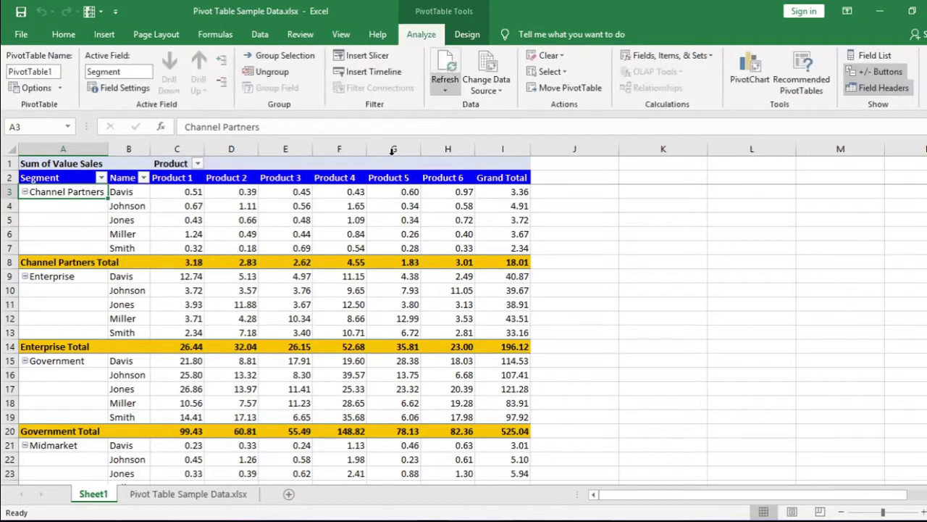
pyautogui.click(48, 91)
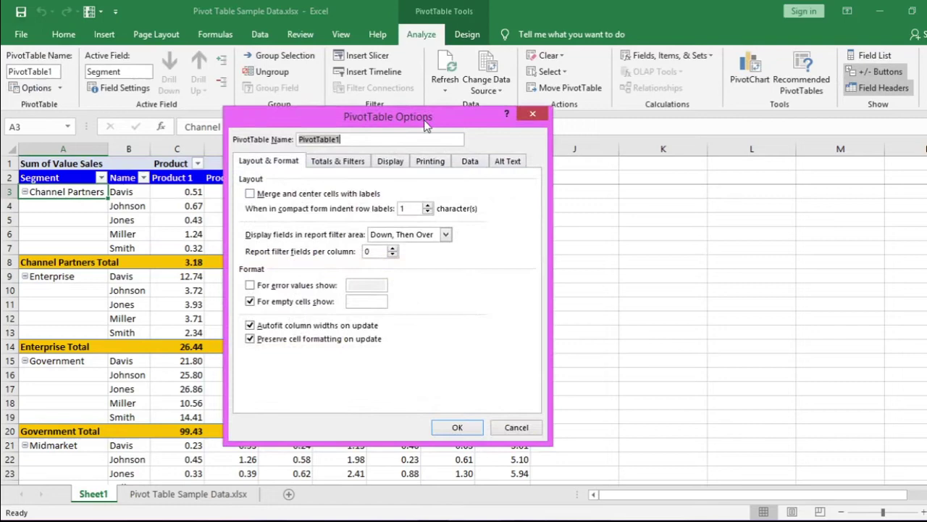
pyautogui.moveTo(427, 125); pyautogui.dragTo(376, 123)
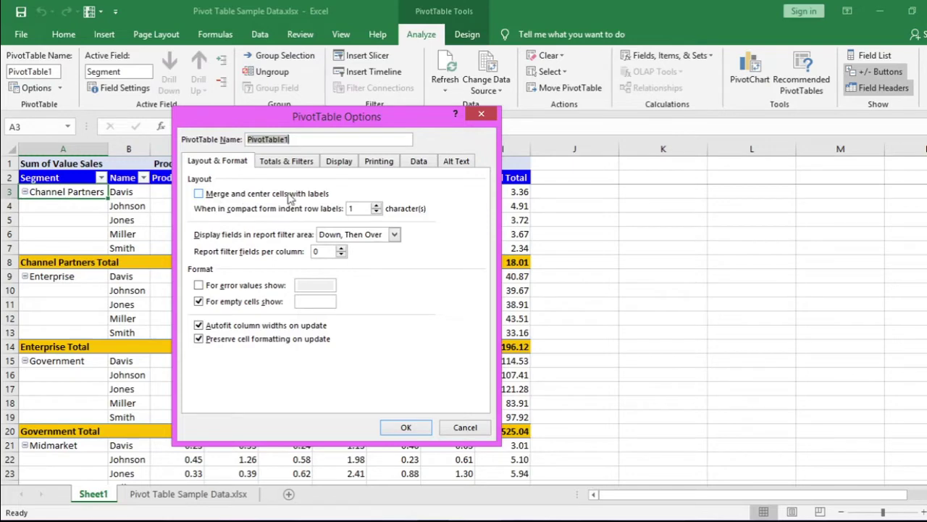
pyautogui.click(200, 196)
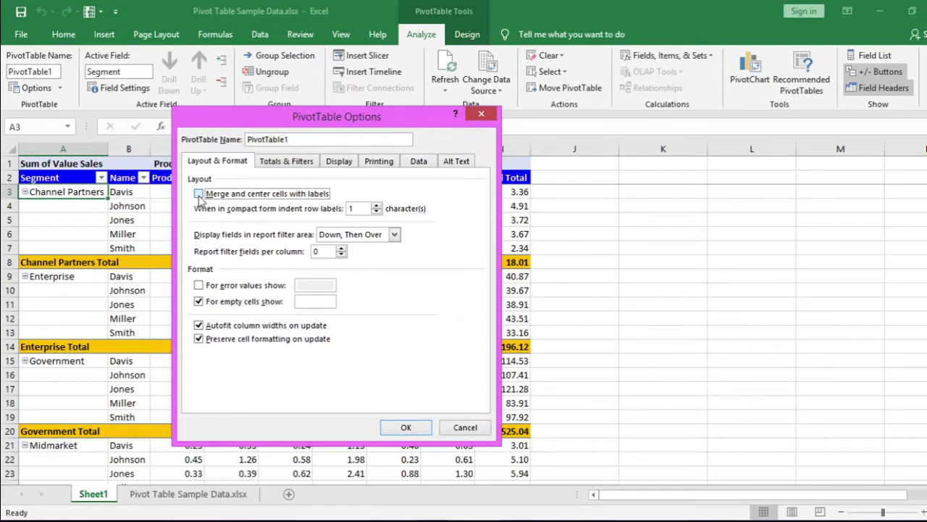
pyautogui.click(406, 427)
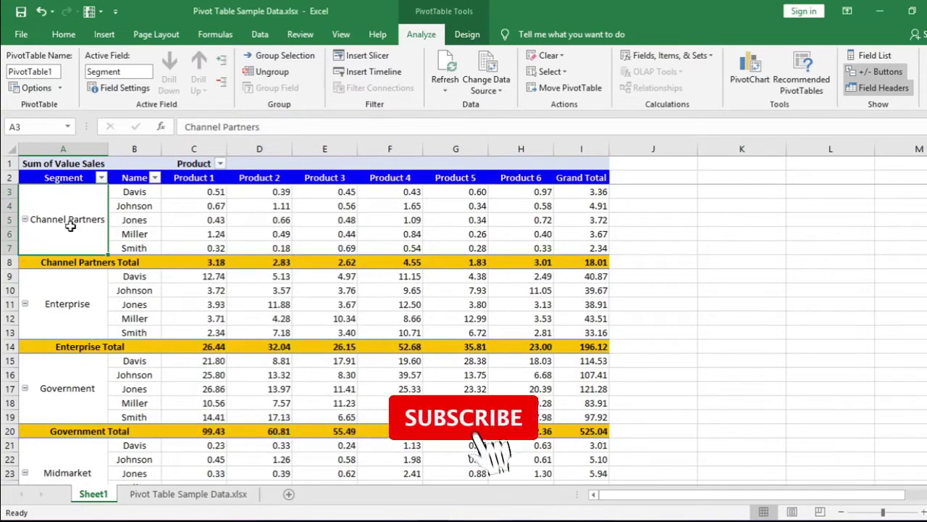
pyautogui.scroll(-2, 102, 233)
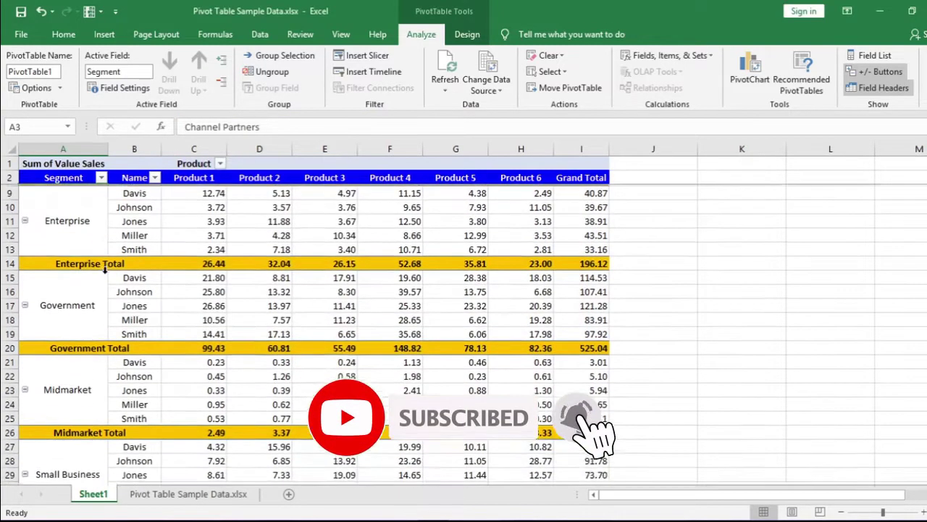
pyautogui.scroll(-1, 104, 254)
pyautogui.scroll(-2, 104, 277)
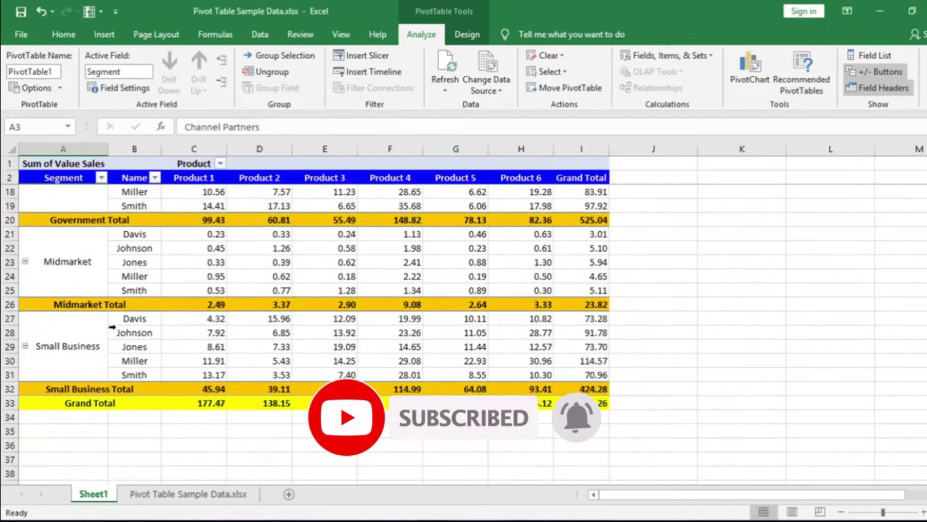
pyautogui.click(117, 389)
# Switch off +/- Buttons on the PivotTable Analyze tab.
pyautogui.scroll(5, 76, 245)
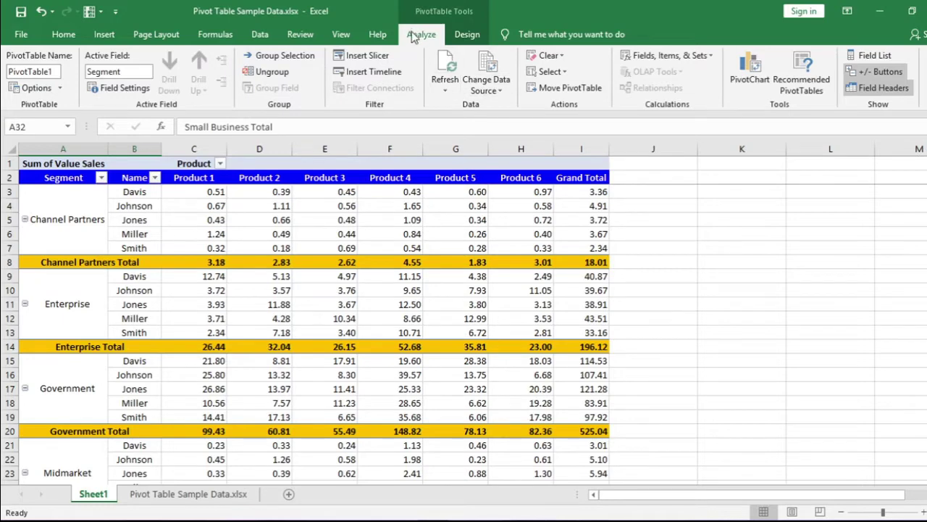
pyautogui.click(873, 73)
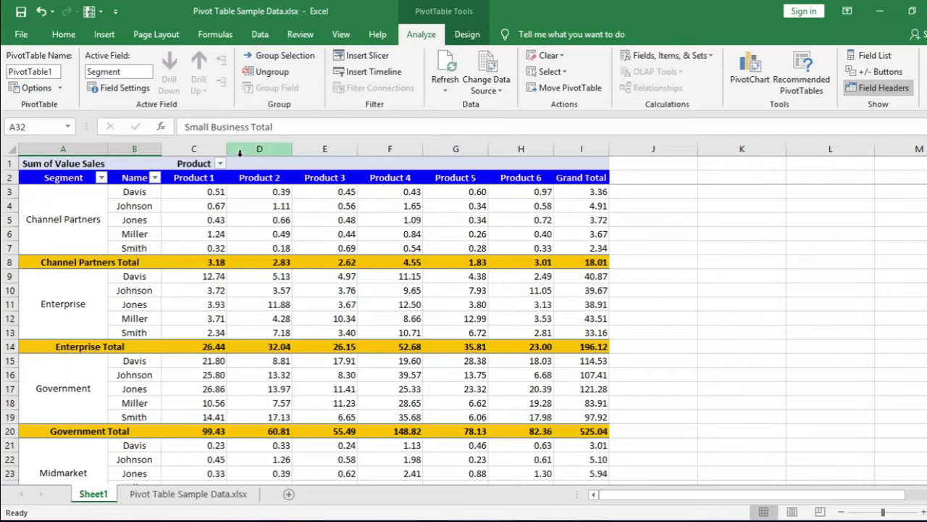
# In the field list, move the Name field from Rows to Columns above Product.
pyautogui.click(260, 218)
pyautogui.rightClick(263, 216)
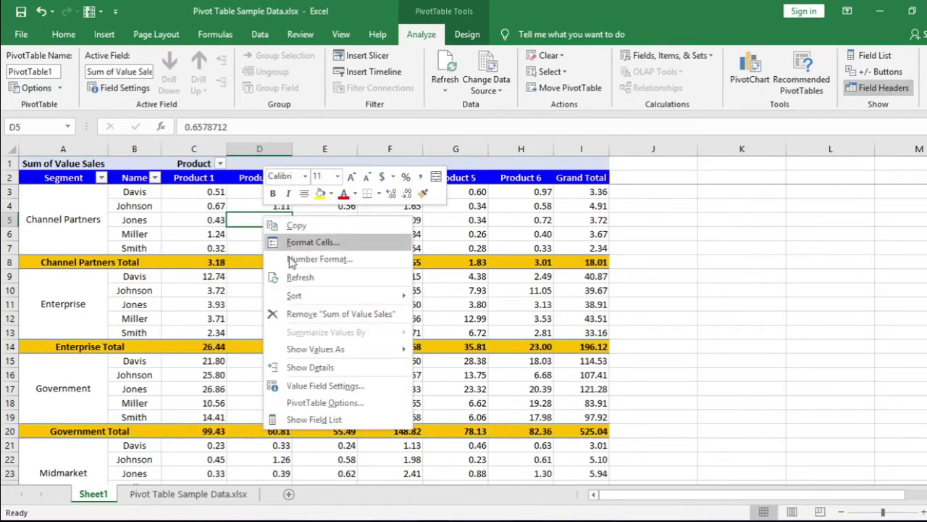
pyautogui.click(313, 419)
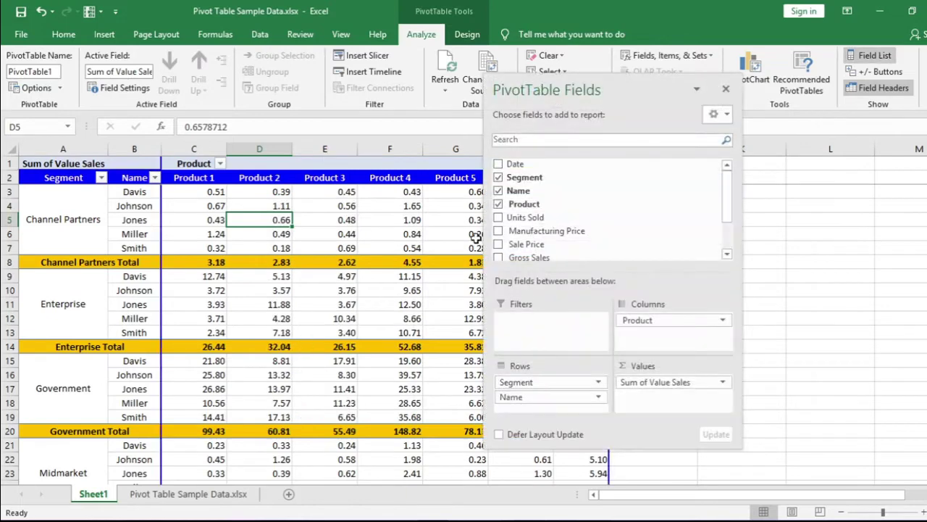
pyautogui.moveTo(524, 88); pyautogui.dragTo(295, 84)
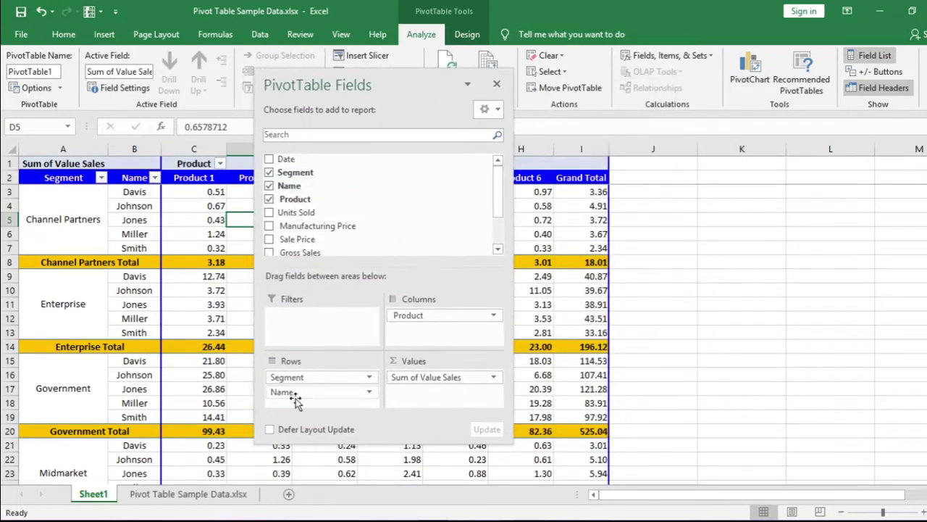
pyautogui.moveTo(295, 395); pyautogui.dragTo(428, 308)
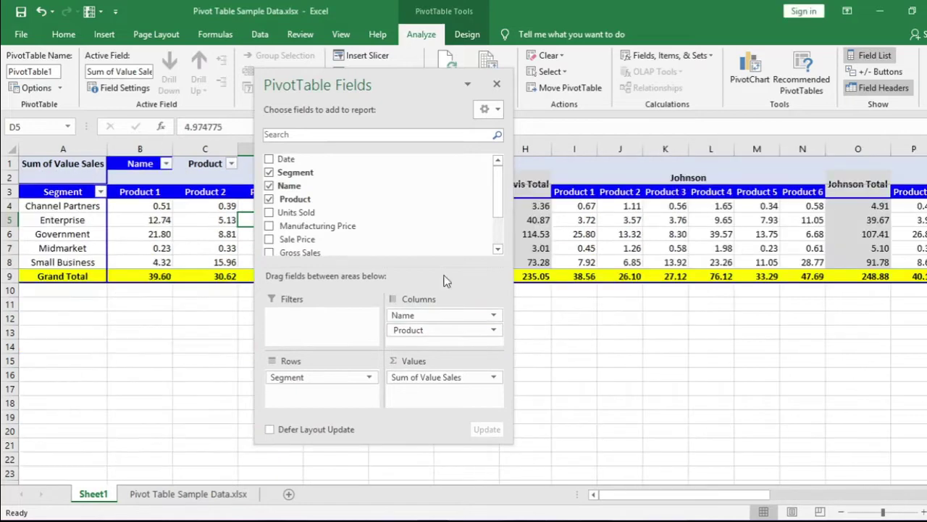
pyautogui.click(496, 83)
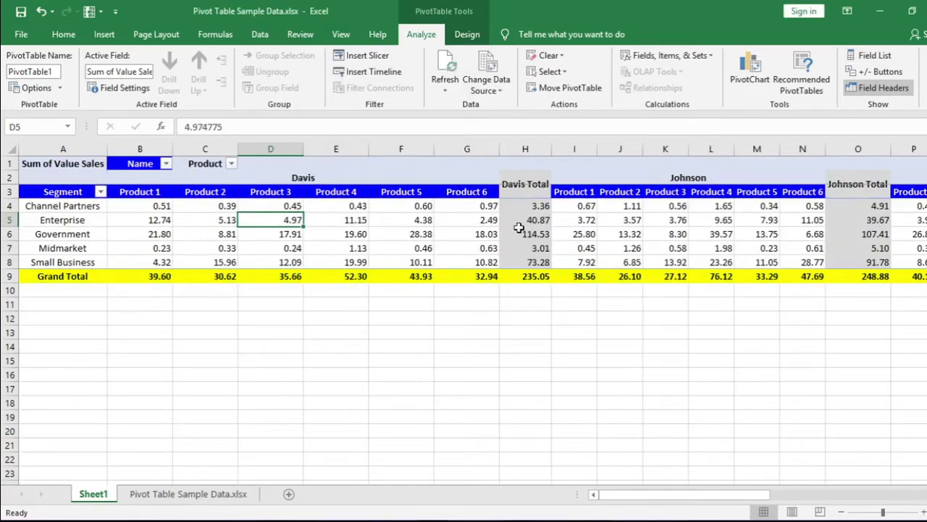
# Inspect the merged Davis, Davis Total, Johnson and Jones header blocks.
pyautogui.moveTo(641, 500)
pyautogui.mouseDown()
pyautogui.moveTo(815, 504)
pyautogui.moveTo(589, 511)
pyautogui.mouseUp()
pyautogui.moveTo(310, 179); pyautogui.dragTo(309, 192)
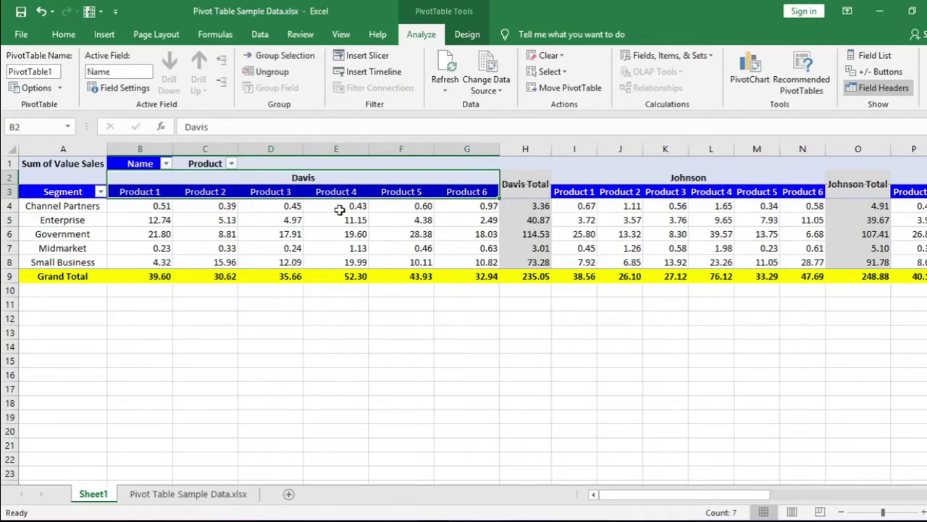
pyautogui.click(533, 183)
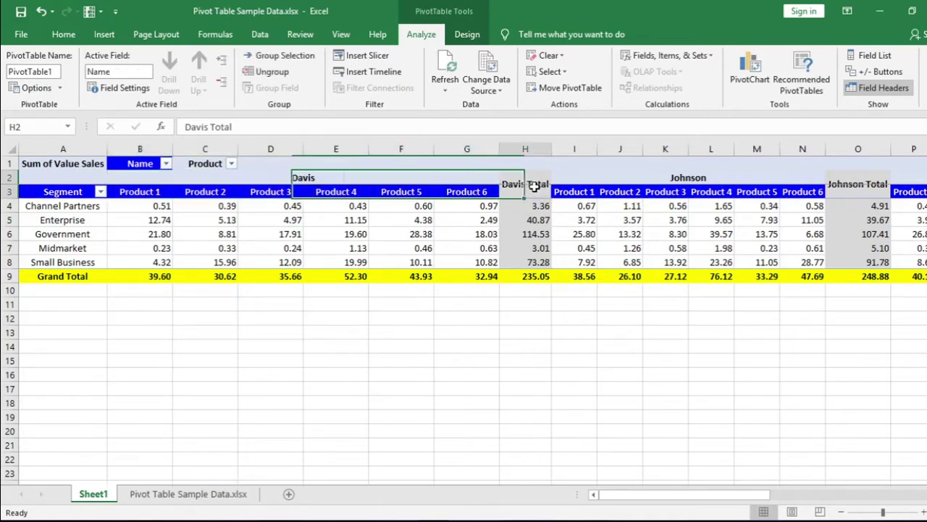
pyautogui.moveTo(623, 178); pyautogui.dragTo(636, 192)
pyautogui.moveTo(692, 495); pyautogui.dragTo(738, 494)
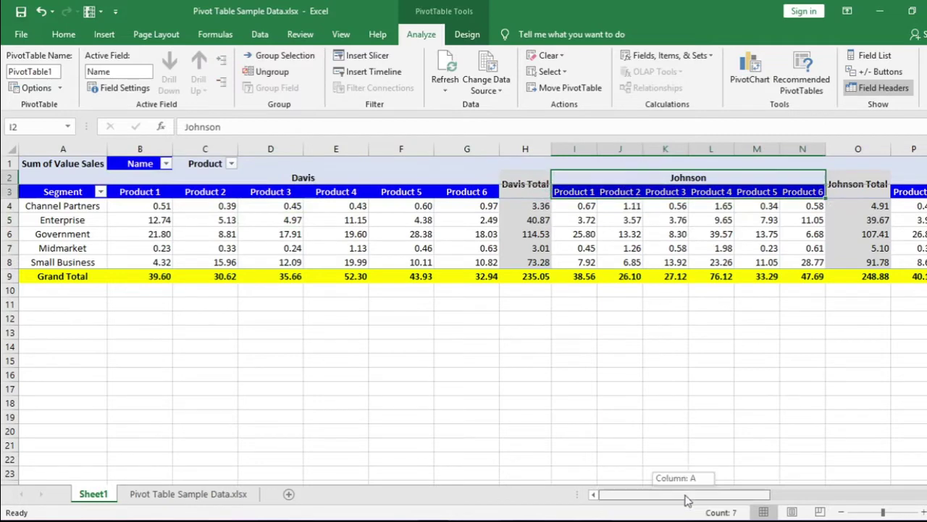
pyautogui.click(678, 178)
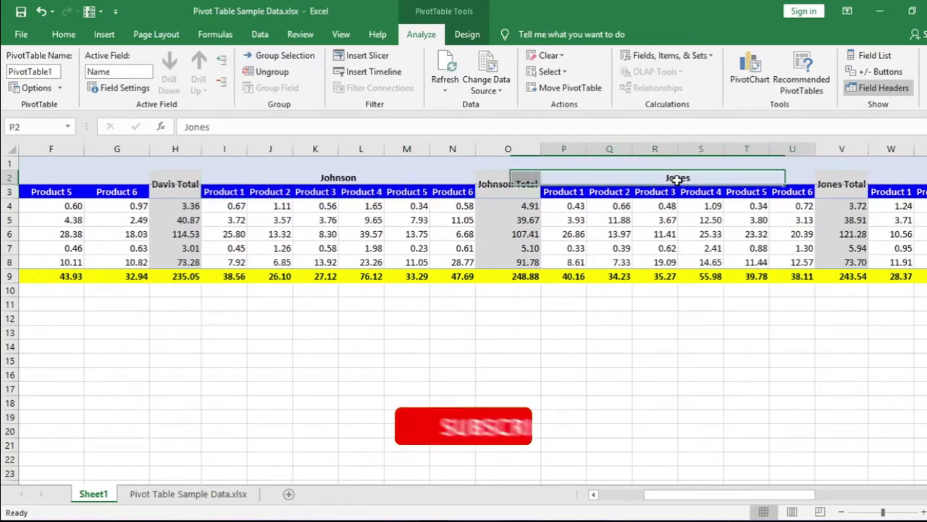
# Try merging Davis's Product 1 and Product 2 value cells; the pivot table warning refuses it.
pyautogui.click(612, 233)
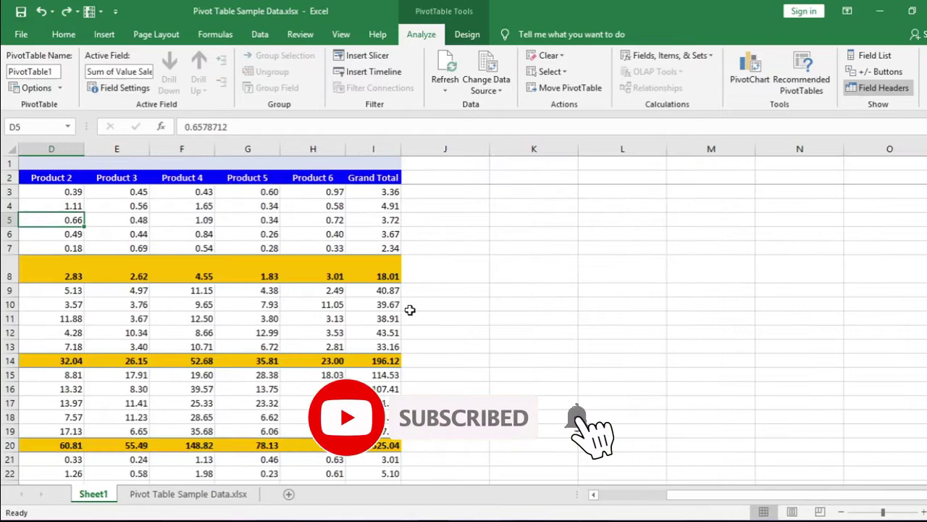
pyautogui.moveTo(612, 495); pyautogui.dragTo(569, 483)
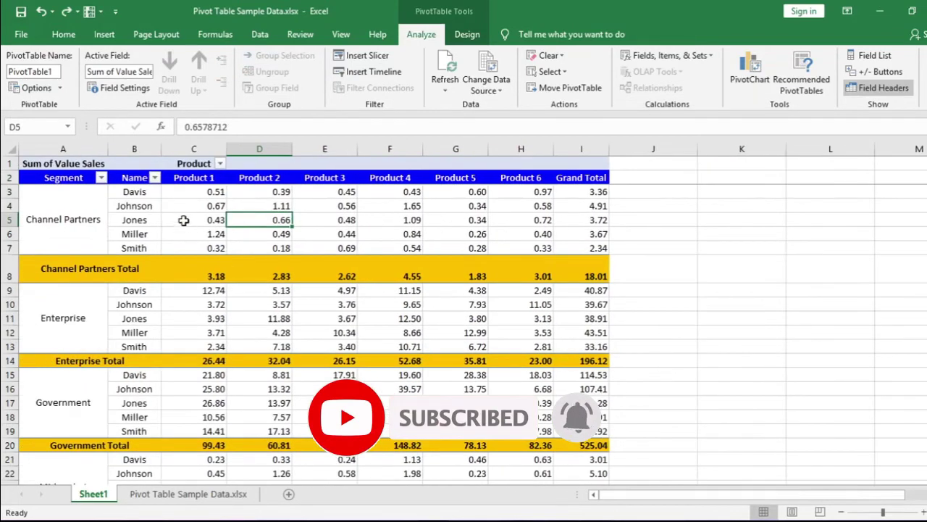
pyautogui.click(135, 193)
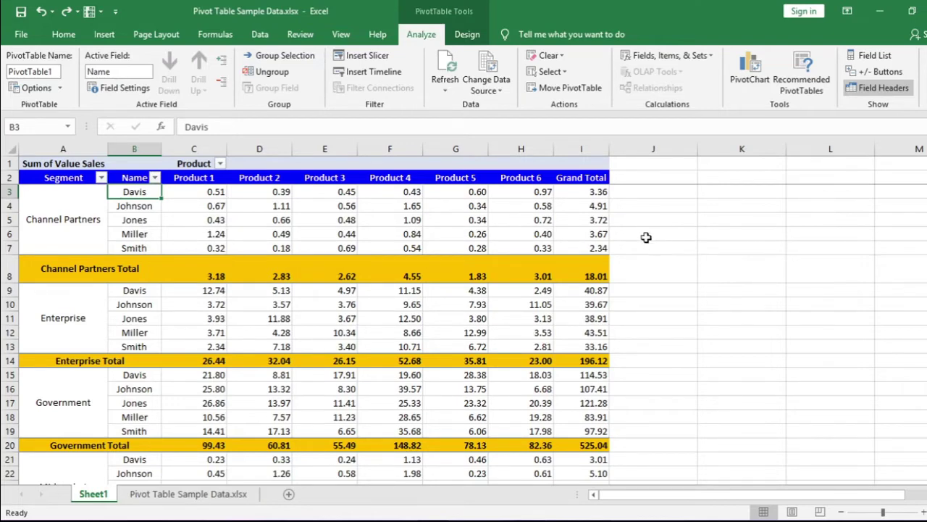
pyautogui.click(216, 193)
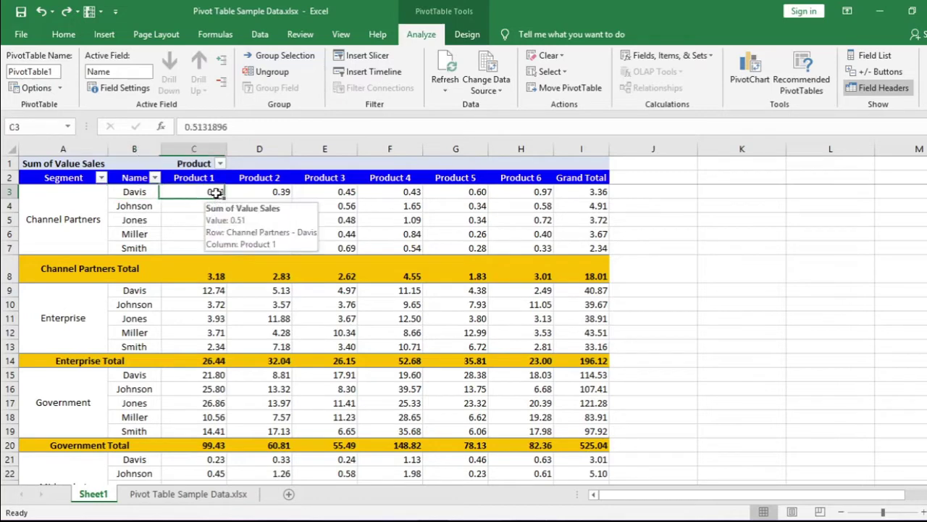
pyautogui.moveTo(216, 192); pyautogui.dragTo(282, 192)
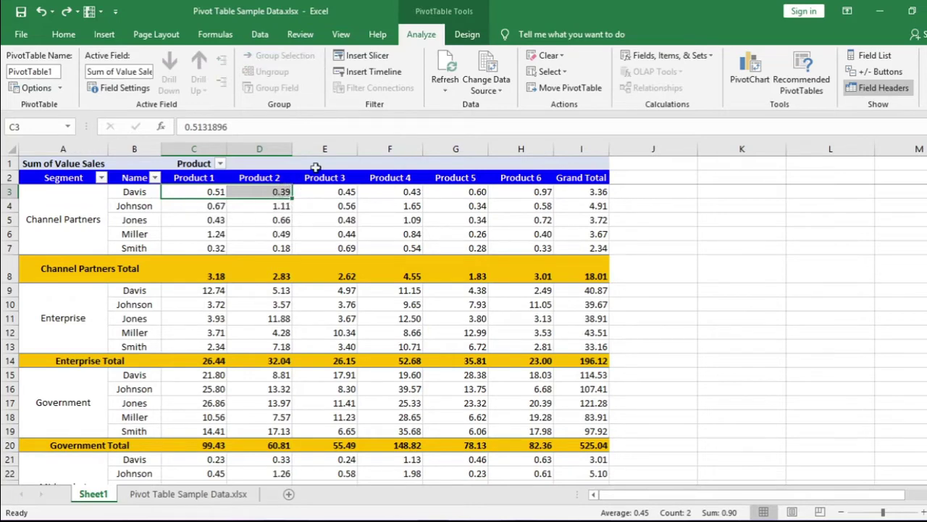
pyautogui.click(71, 37)
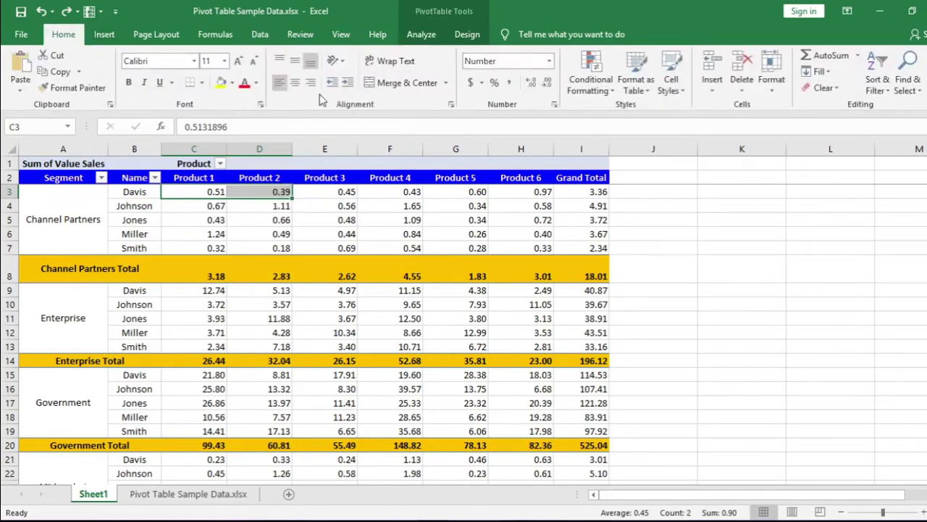
pyautogui.click(399, 84)
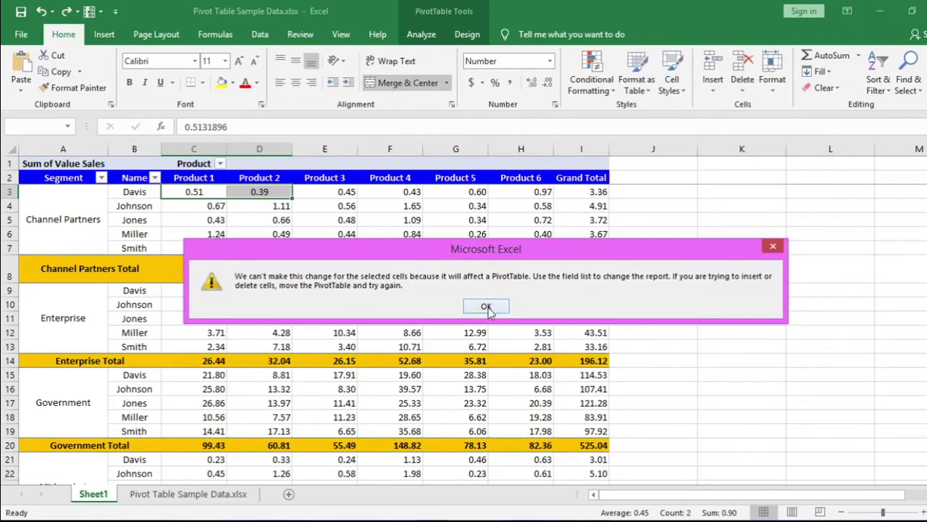
pyautogui.click(486, 307)
# Select the Product 1 and Product 2 headers (C2:D2).
pyautogui.click(211, 188)
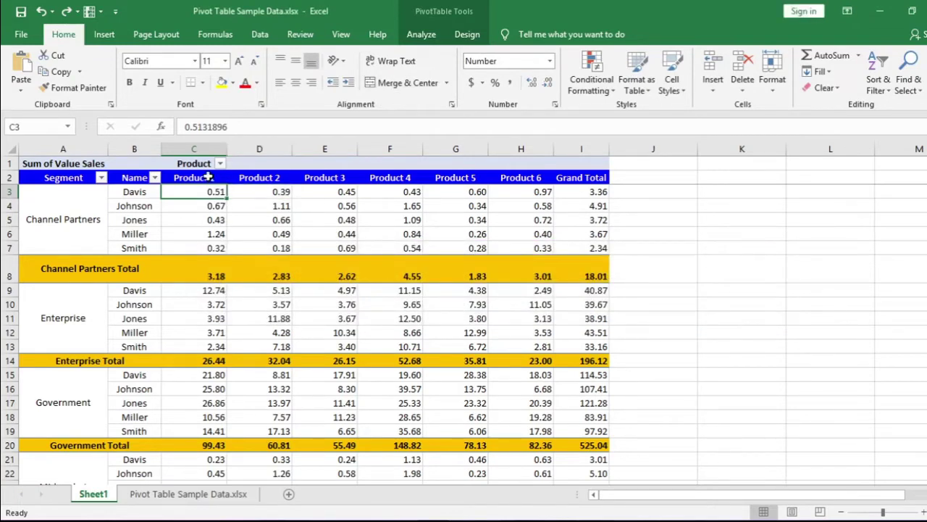
pyautogui.moveTo(203, 177); pyautogui.dragTo(250, 180)
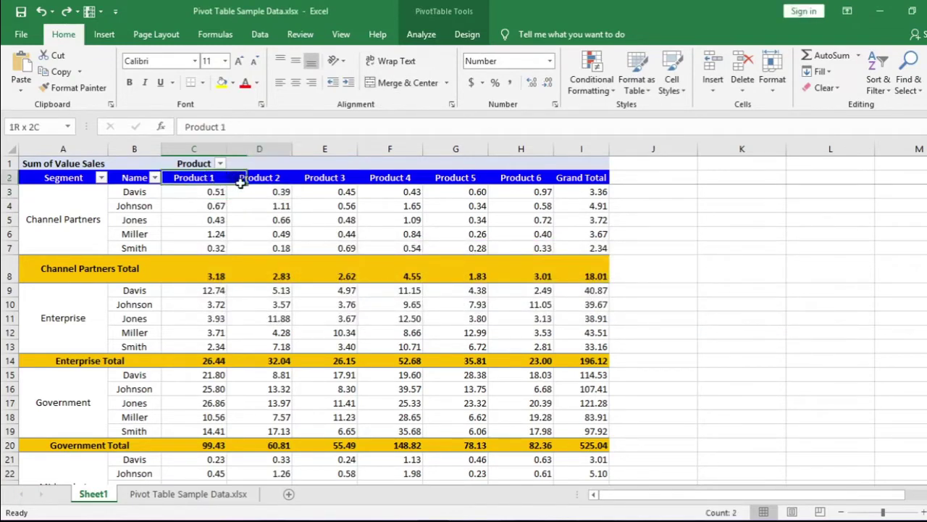
pyautogui.click(422, 36)
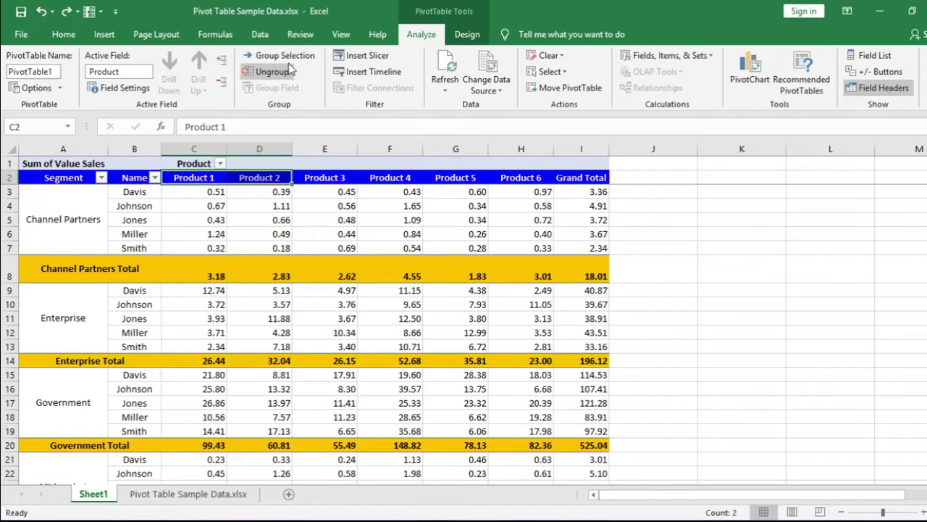
# Group Product 1 and Product 2 into Group1 with Group Selection.
pyautogui.click(284, 56)
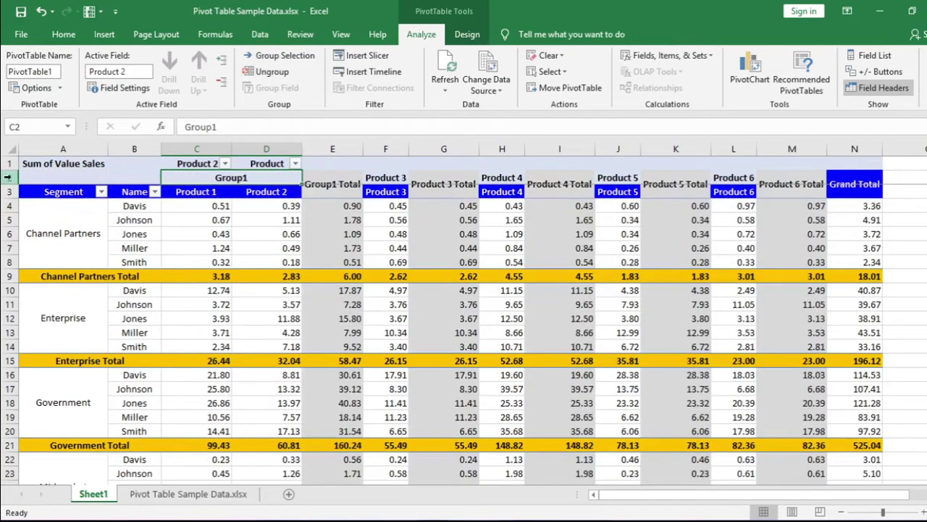
pyautogui.click(10, 178)
pyautogui.click(331, 144)
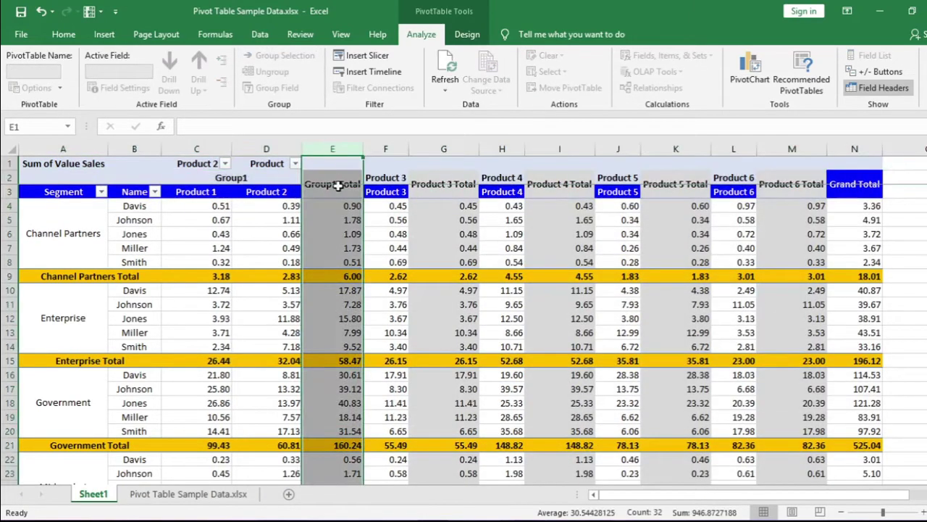
pyautogui.click(335, 184)
pyautogui.hotkey('alt', 'w')
pyautogui.press('f')
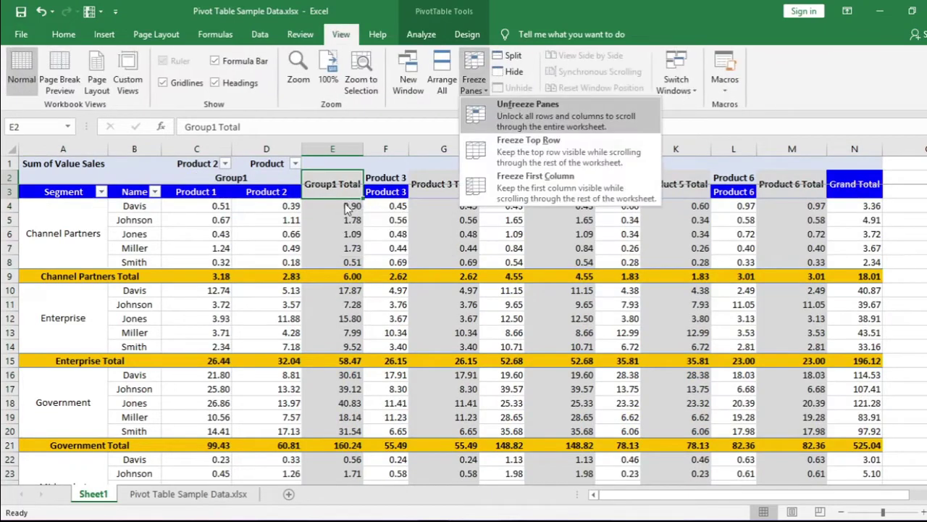
pyautogui.click(345, 190)
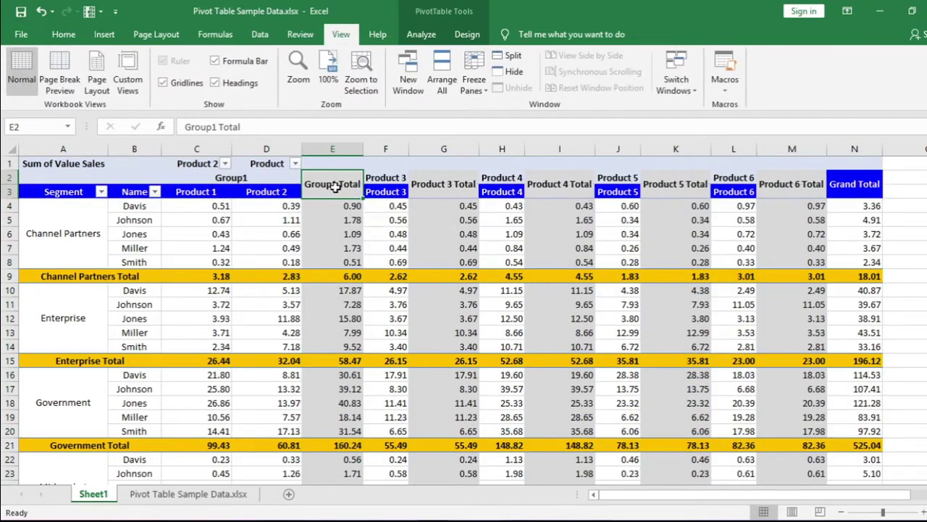
# Uncheck Subtotal "Product 2" on the Group1 Total column to drop subtotal columns.
pyautogui.click(341, 217)
pyautogui.click(336, 185)
pyautogui.rightClick(339, 188)
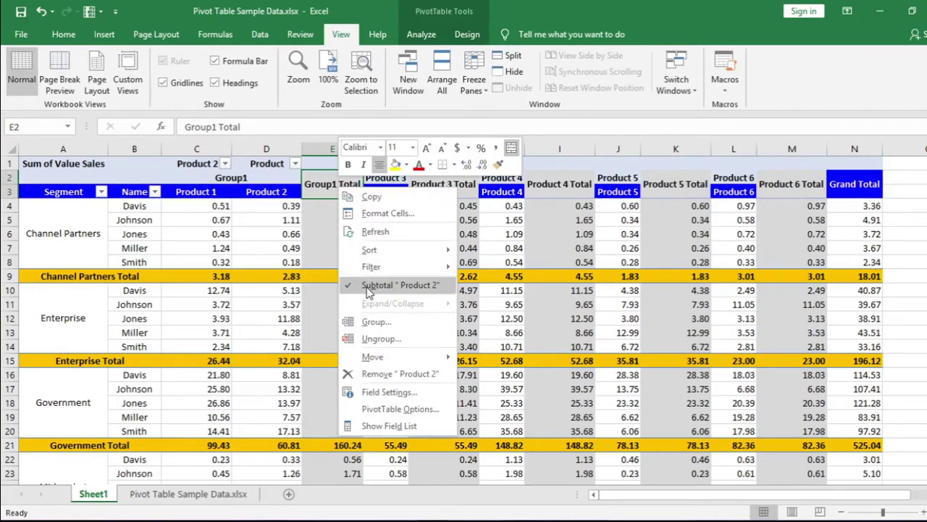
pyautogui.click(432, 286)
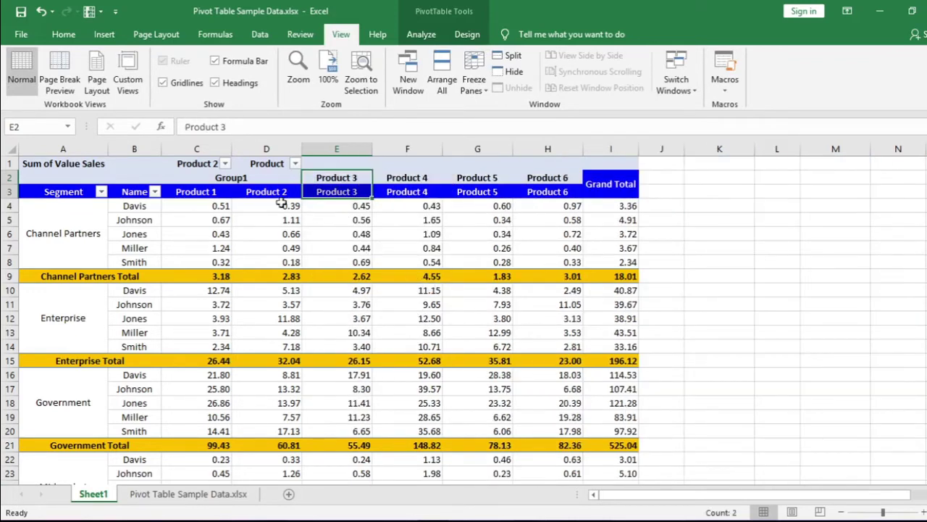
# Type 'P1 & P2' over the Group1 heading in cell C2.
pyautogui.click(236, 181)
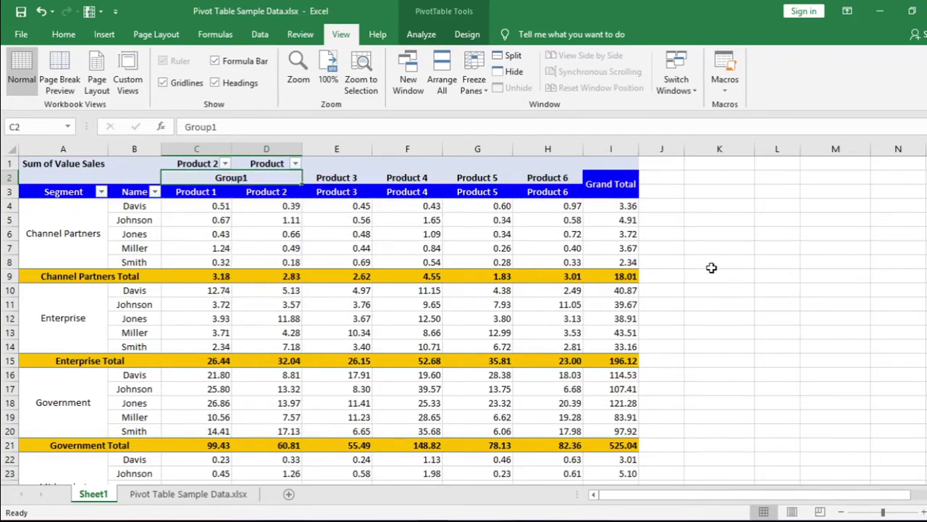
pyautogui.write('P1')
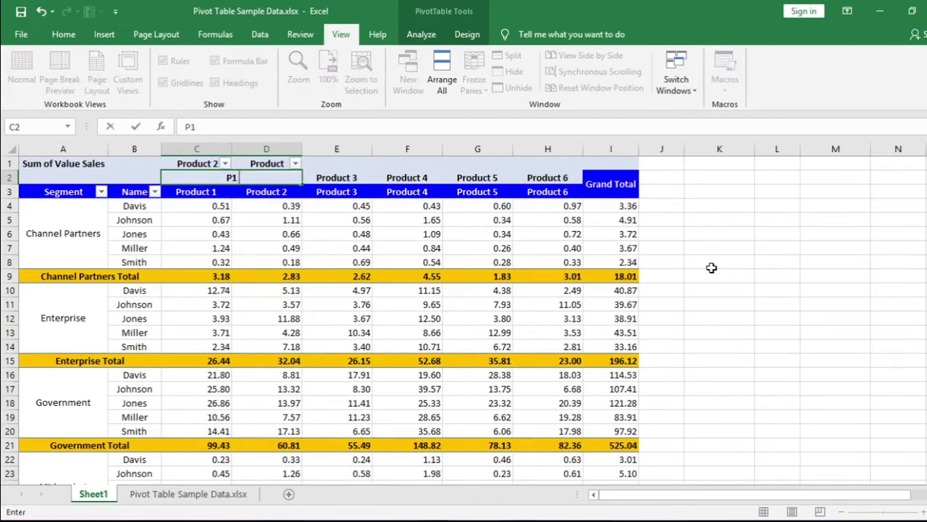
pyautogui.write(' & P2')
pyautogui.press('Return')
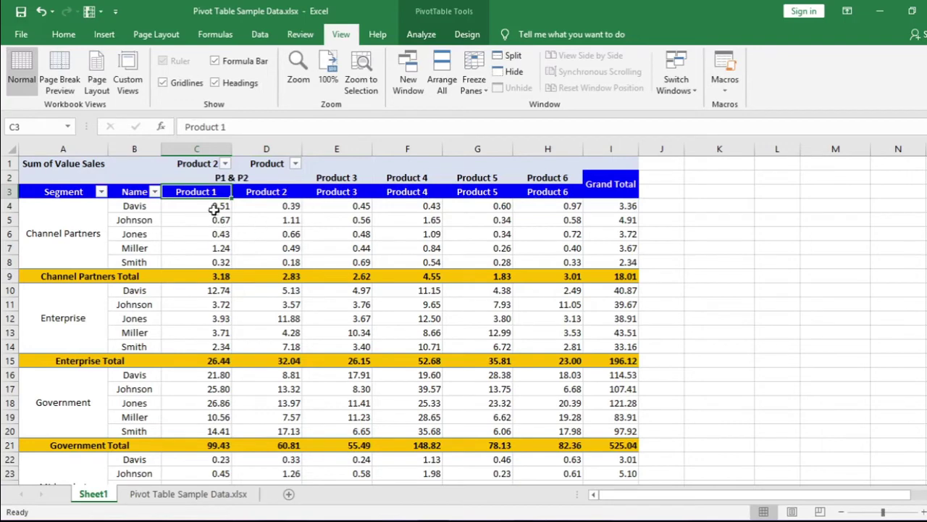
pyautogui.moveTo(215, 208); pyautogui.dragTo(265, 205)
pyautogui.click(228, 176)
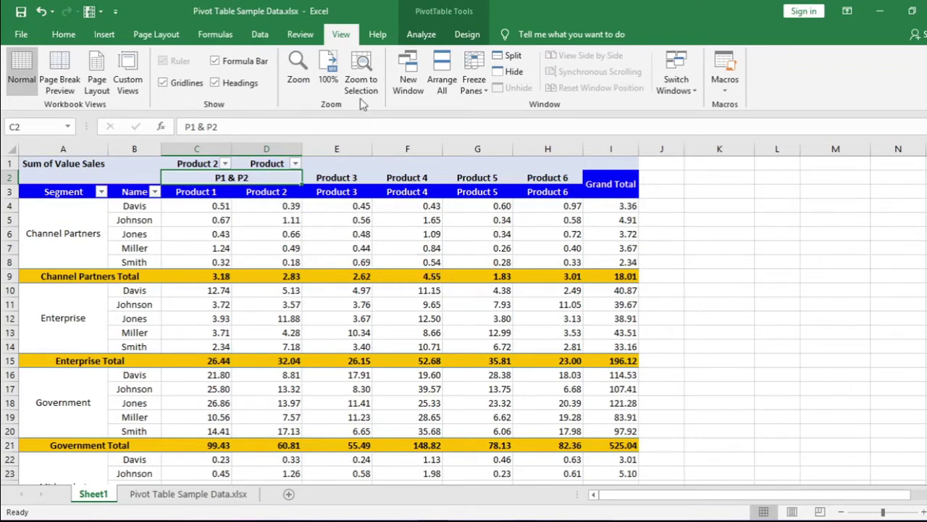
# Enable +/- Buttons, then collapse and re-expand the P1 & P2 group.
pyautogui.click(413, 34)
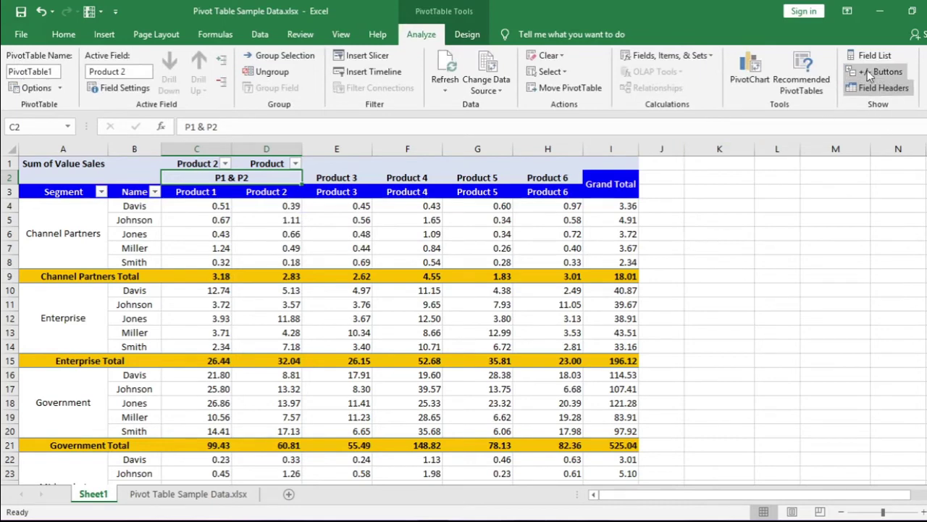
pyautogui.click(892, 74)
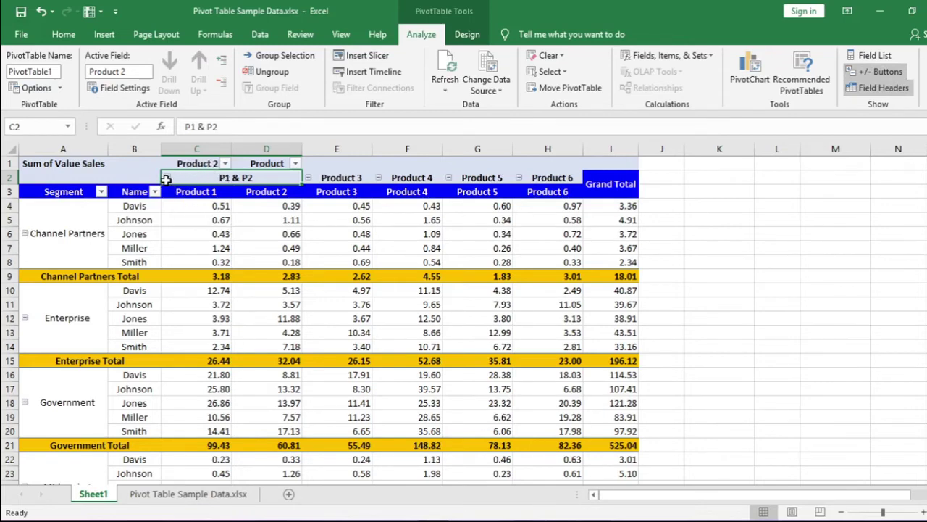
pyautogui.click(167, 178)
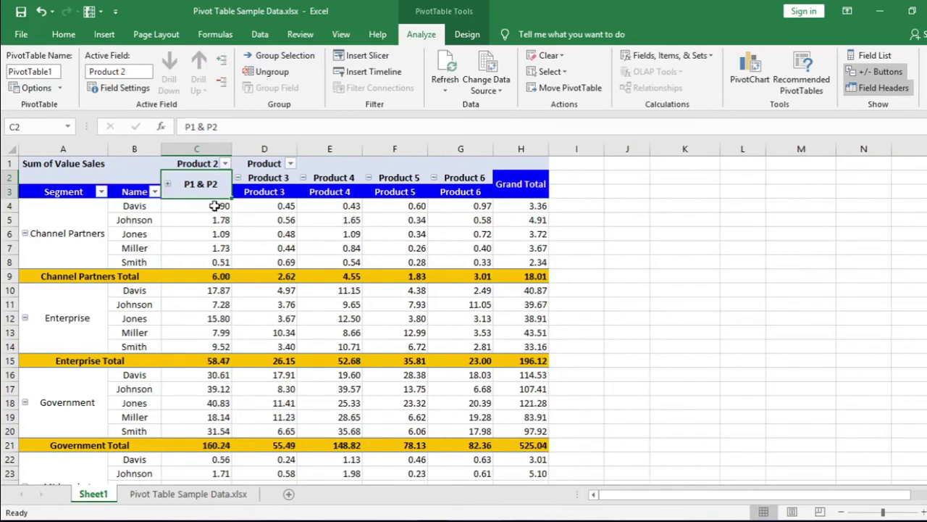
pyautogui.click(205, 207)
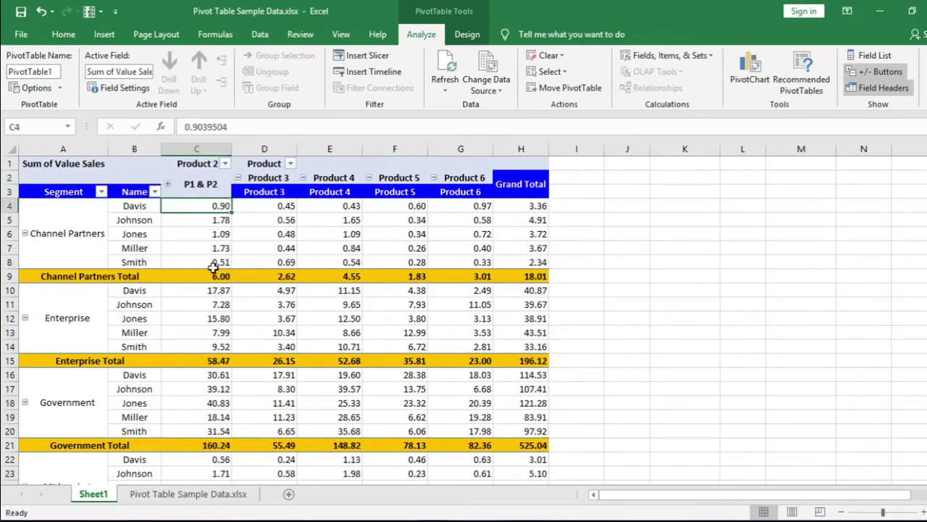
pyautogui.click(167, 185)
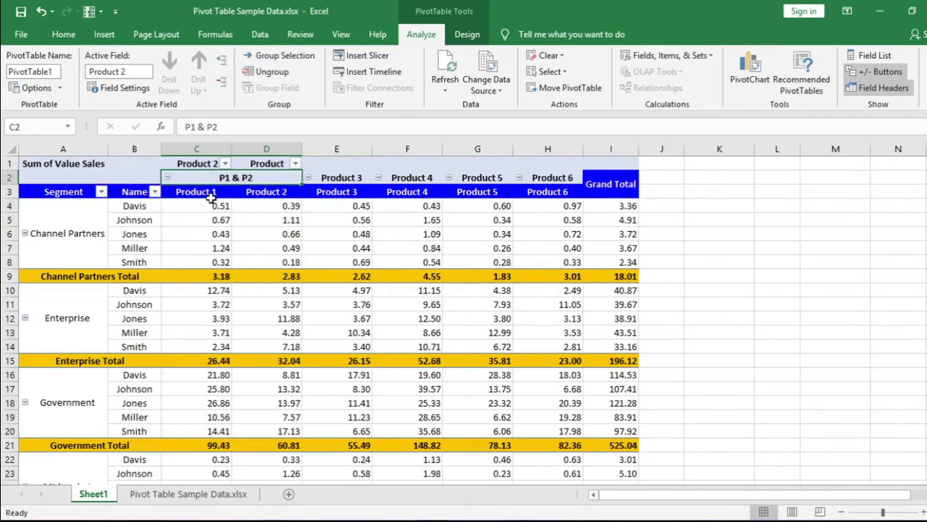
# Collapse P1 & P2 again, check Johnson's combined value, and hide the +/- buttons.
pyautogui.click(225, 220)
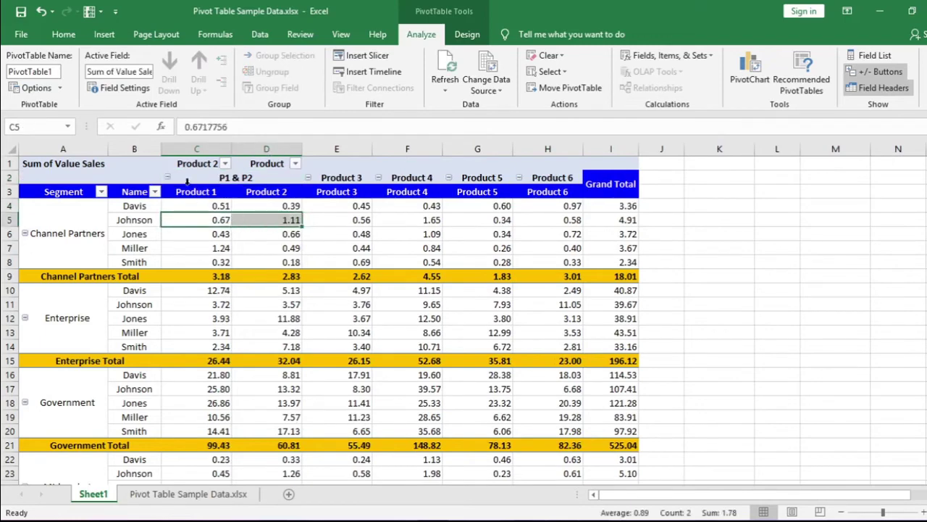
pyautogui.click(168, 178)
pyautogui.click(217, 217)
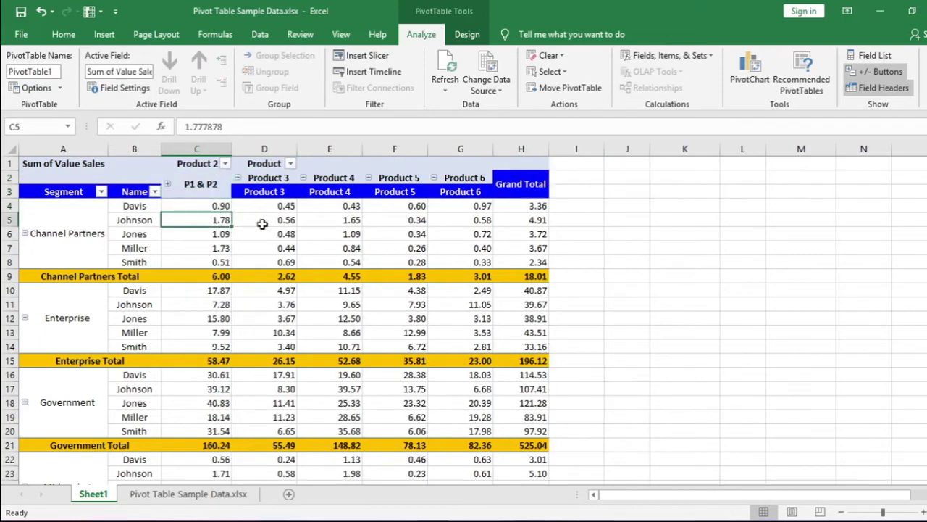
pyautogui.click(209, 187)
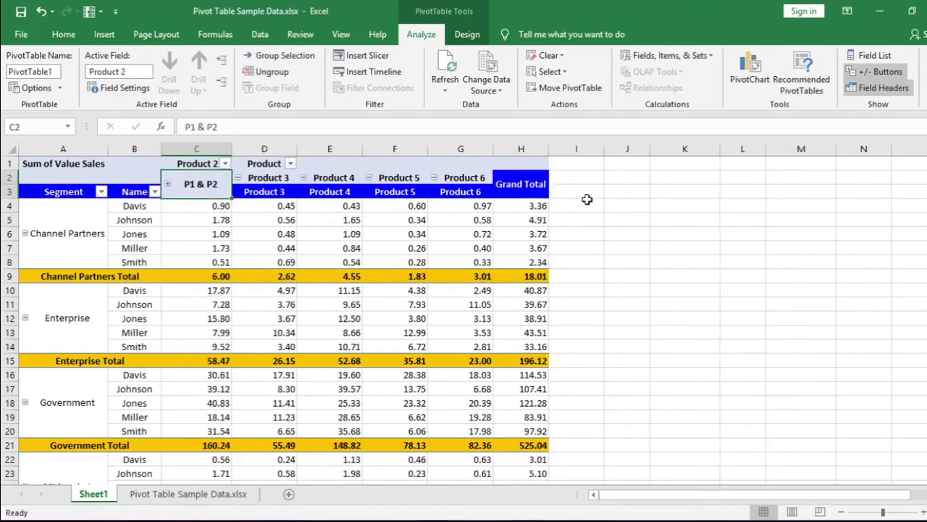
pyautogui.click(872, 72)
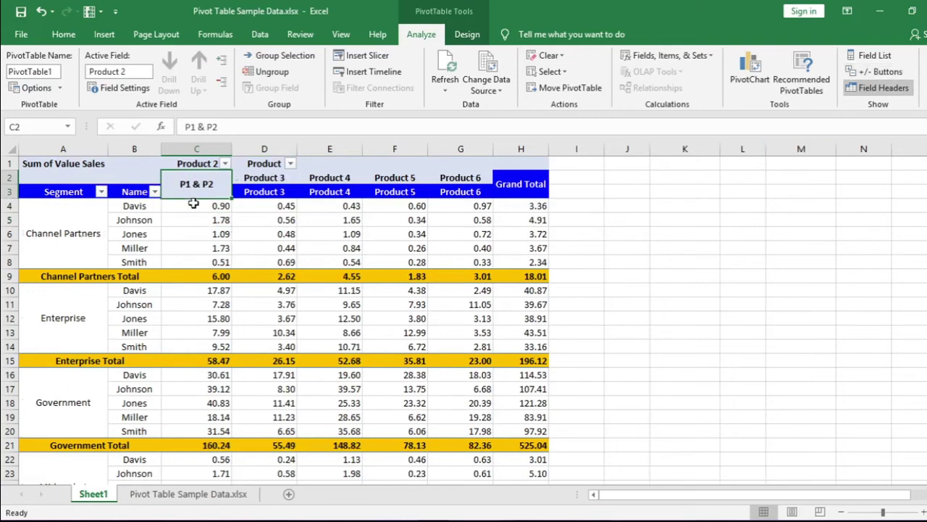
# Ungroup the P1 & P2 heading and check the separate Product 1 and Product 2 columns.
pyautogui.moveTo(193, 186); pyautogui.dragTo(221, 377)
pyautogui.click(276, 291)
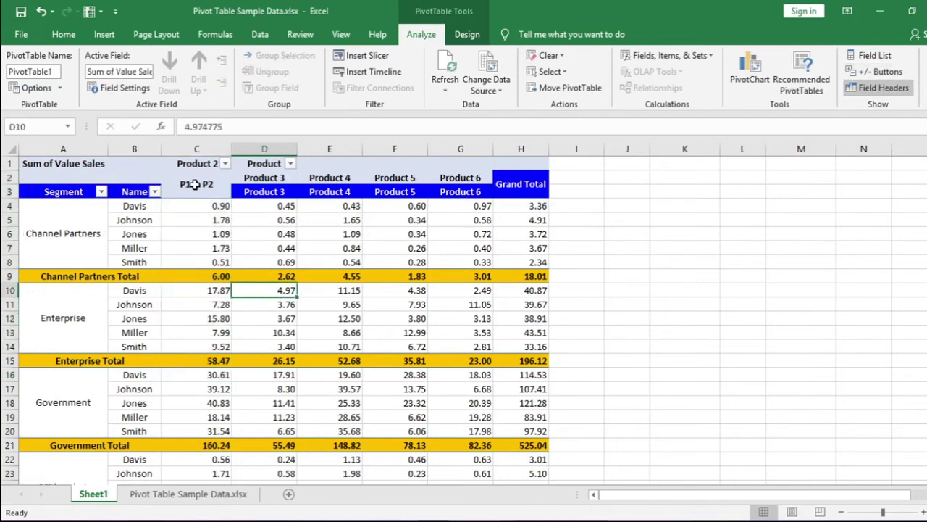
pyautogui.click(192, 181)
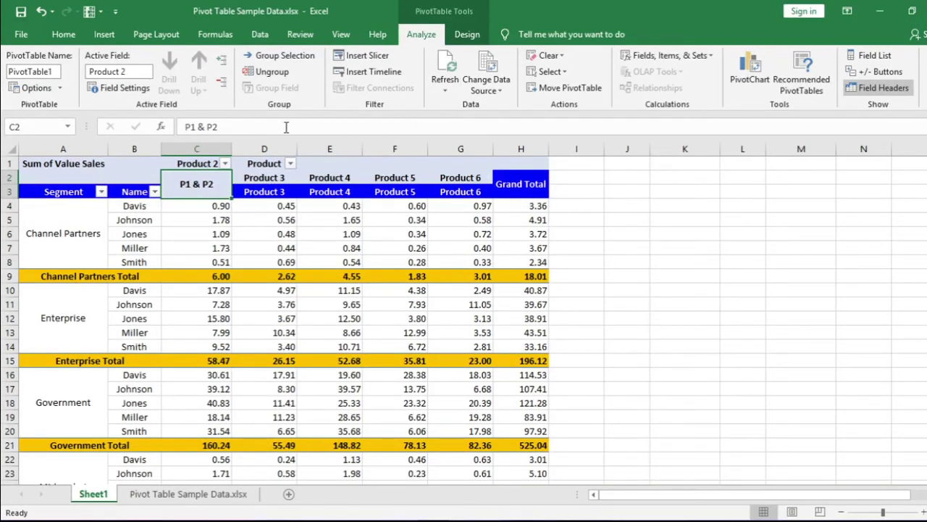
pyautogui.click(272, 72)
pyautogui.click(212, 170)
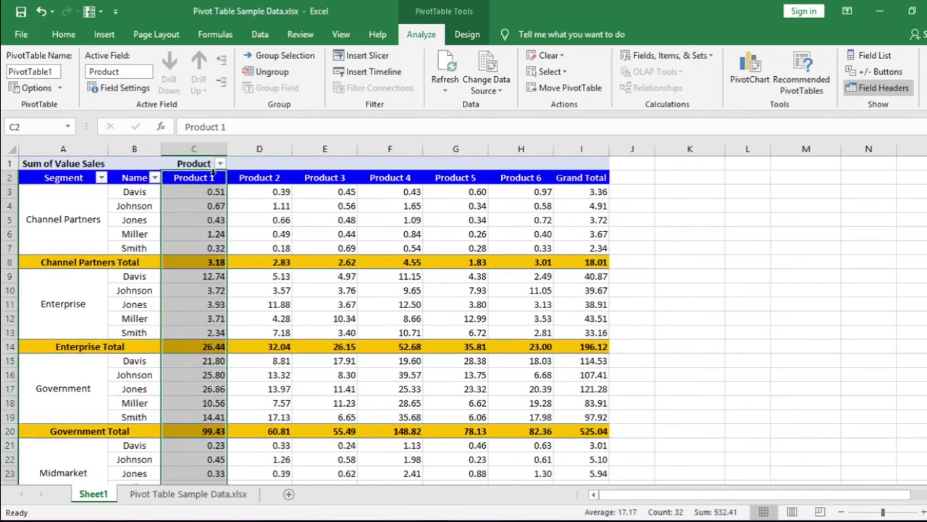
pyautogui.click(251, 182)
pyautogui.moveTo(210, 177); pyautogui.dragTo(246, 179)
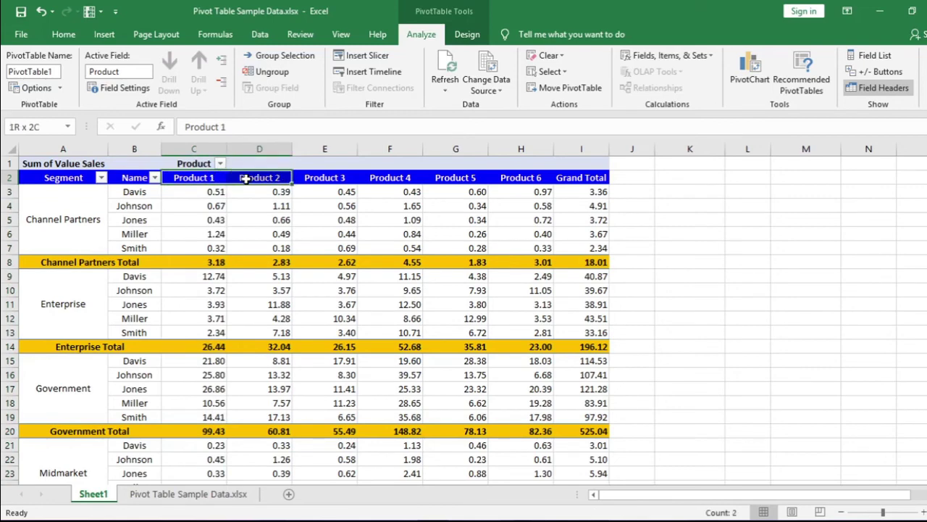
pyautogui.click(222, 191)
pyautogui.click(279, 219)
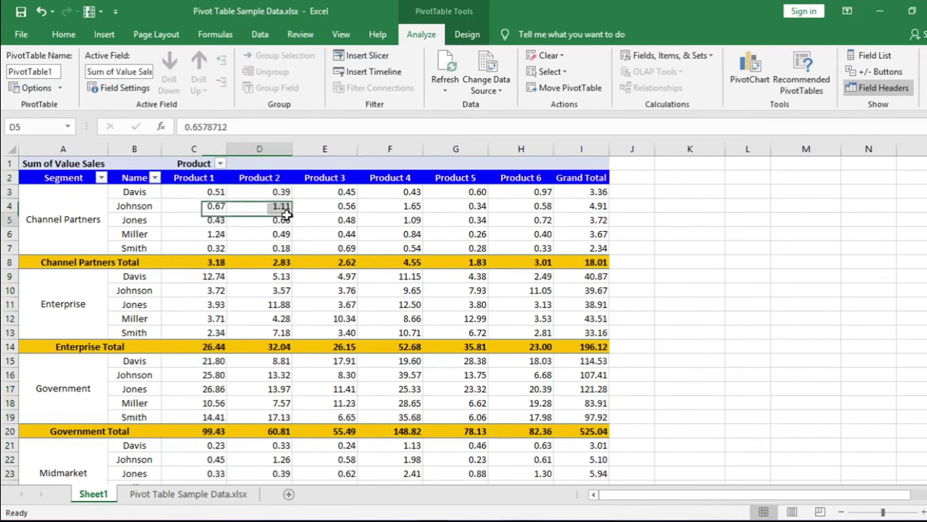
pyautogui.click(351, 275)
pyautogui.click(269, 206)
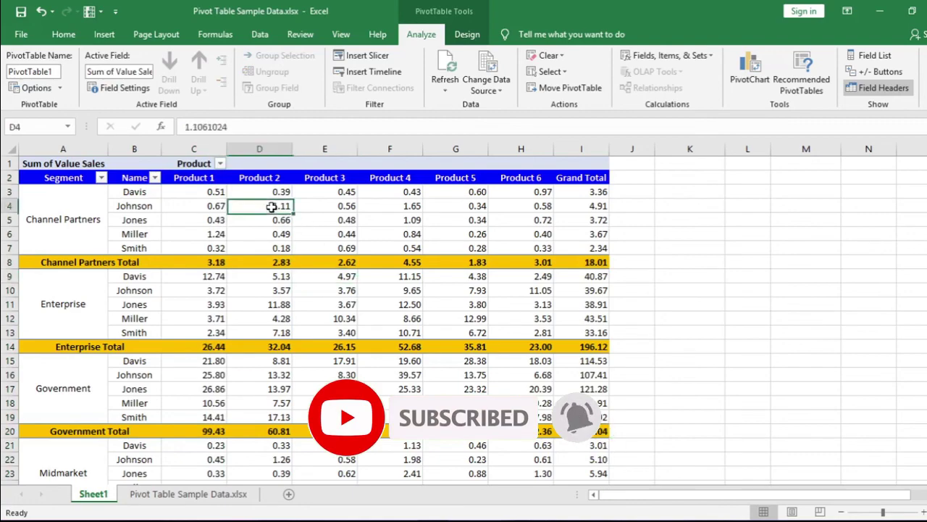